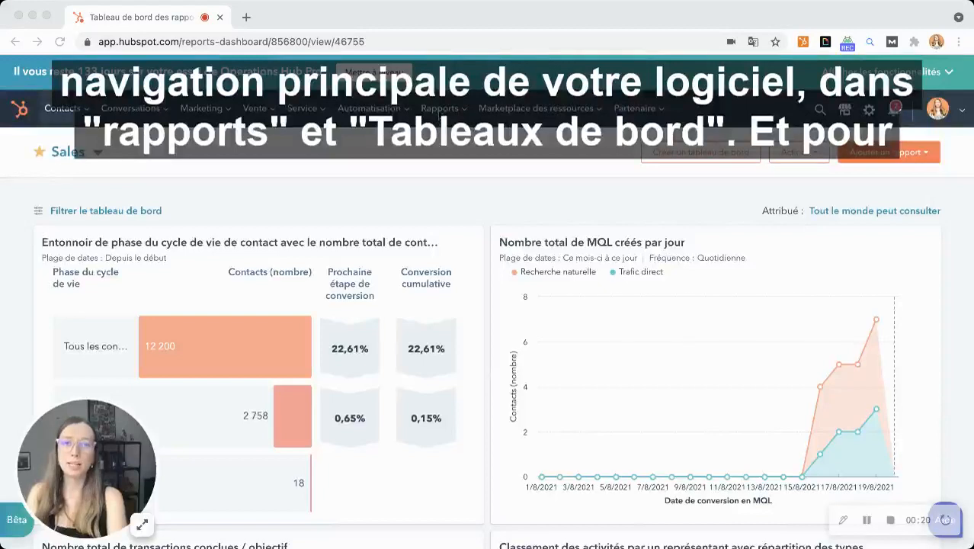
Step: Start creating a new dashboard from the reports dashboards and browse the available templates in the dashboard library
click(439, 113)
click(448, 176)
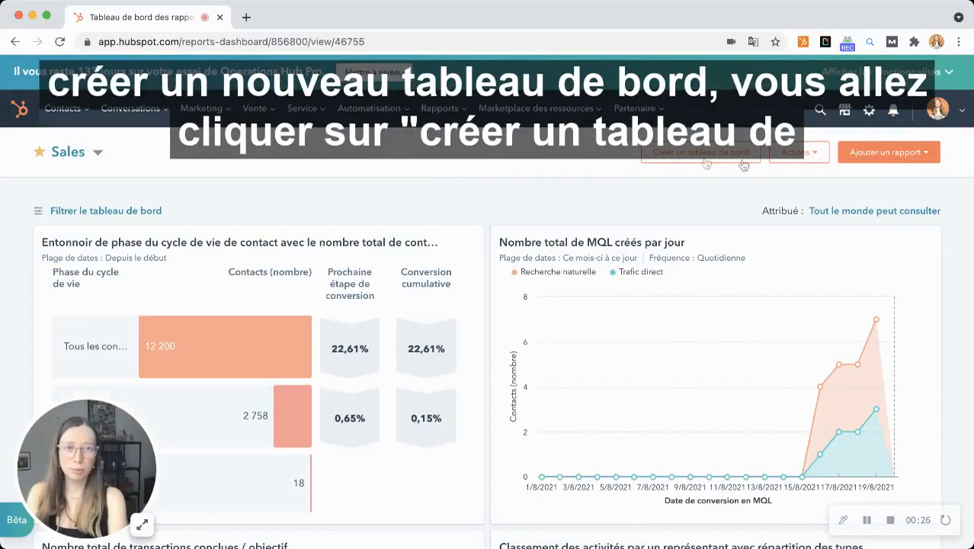
click(684, 156)
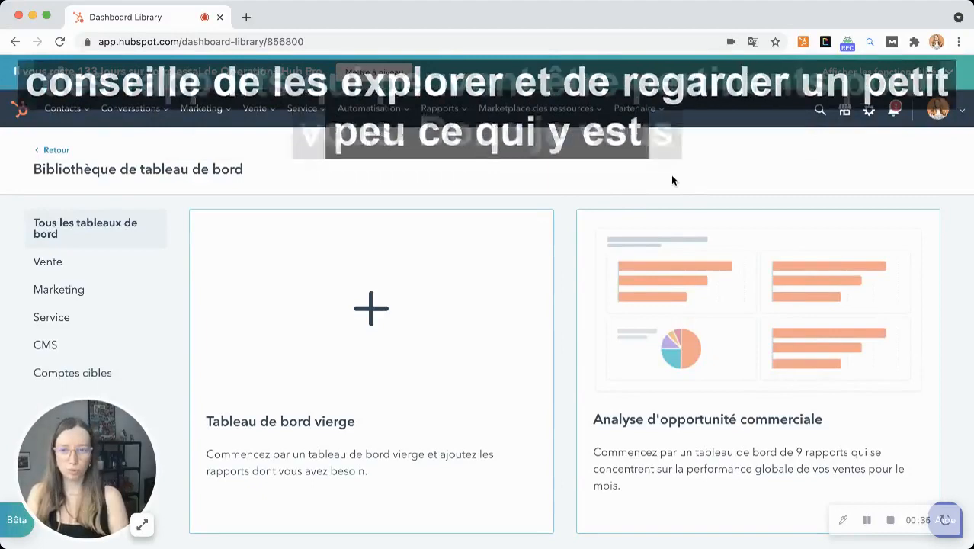
scroll(671, 177, down, 3)
scroll(673, 181, down, 10)
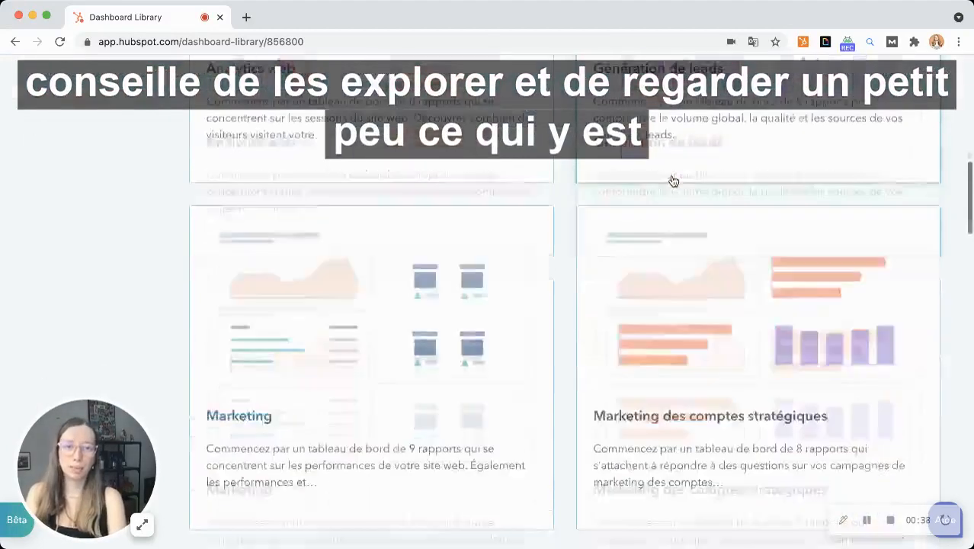
scroll(673, 181, up, 15)
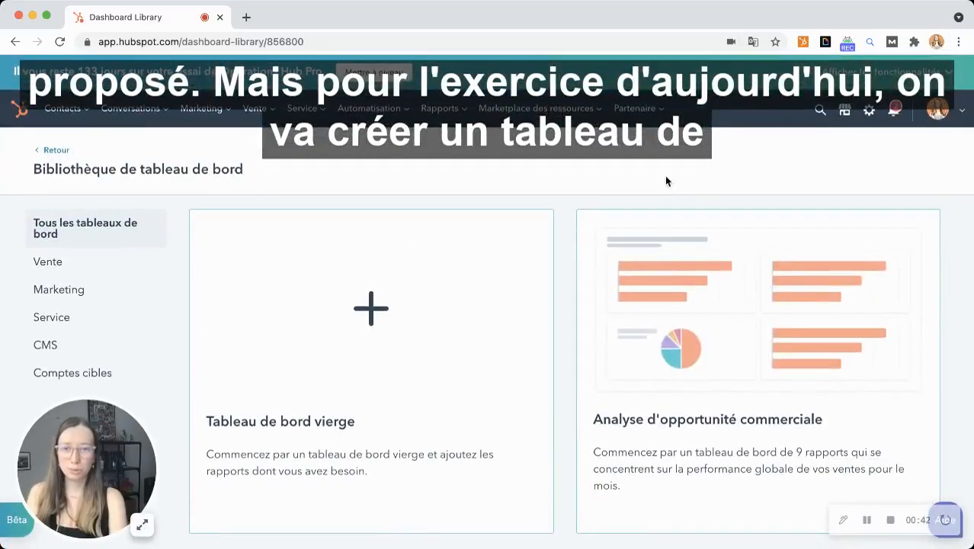
Step: Create a blank dashboard named "Suivi des activités commerciales" that everyone can view and edit
click(318, 319)
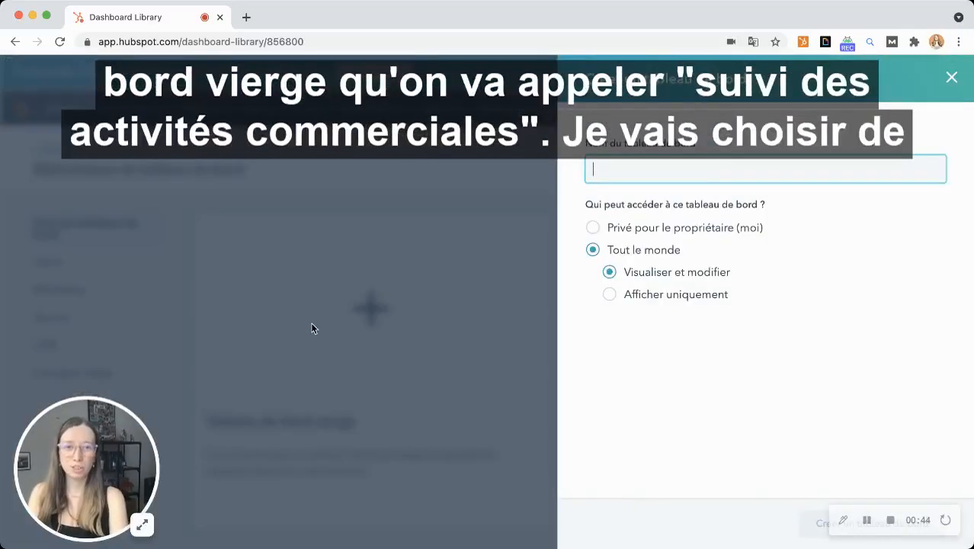
text(Suivi de)
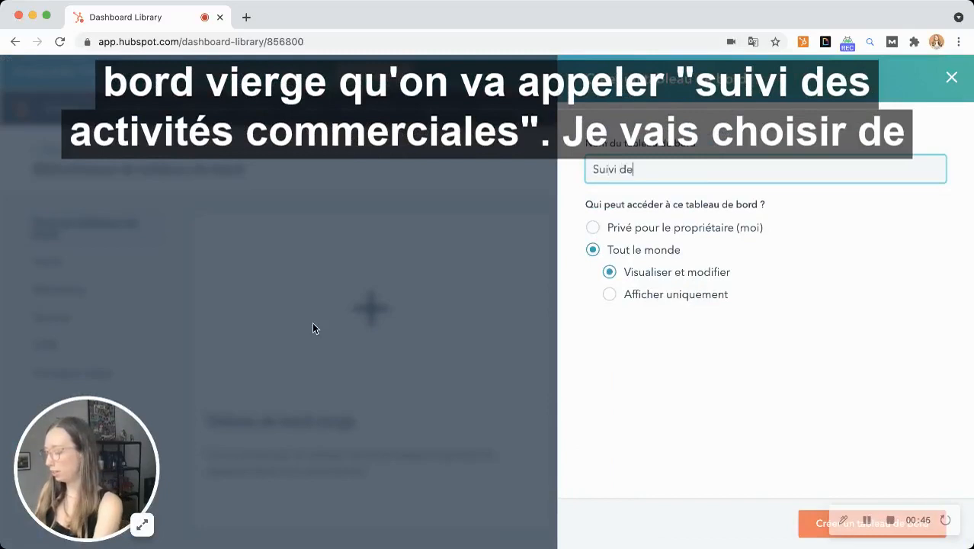
text(s ac)
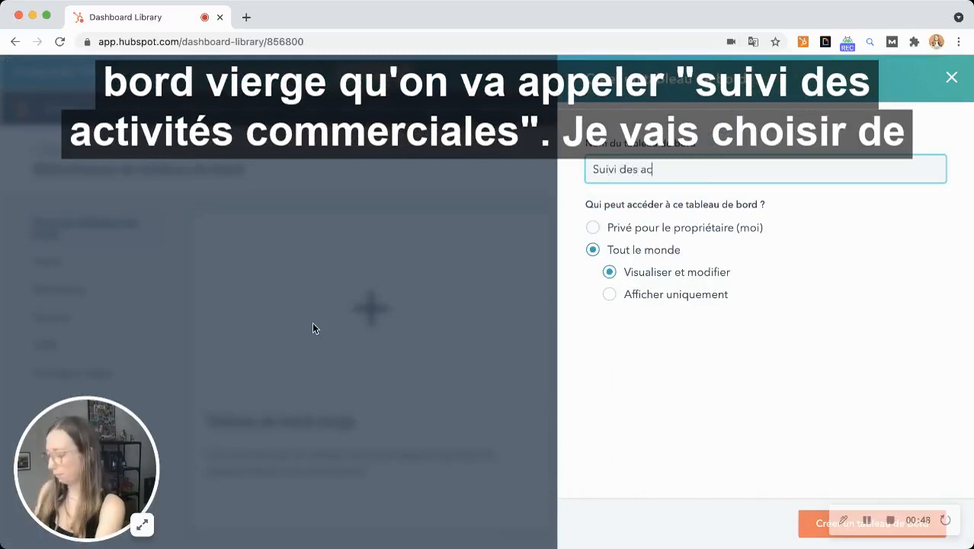
text(tivités commerciales)
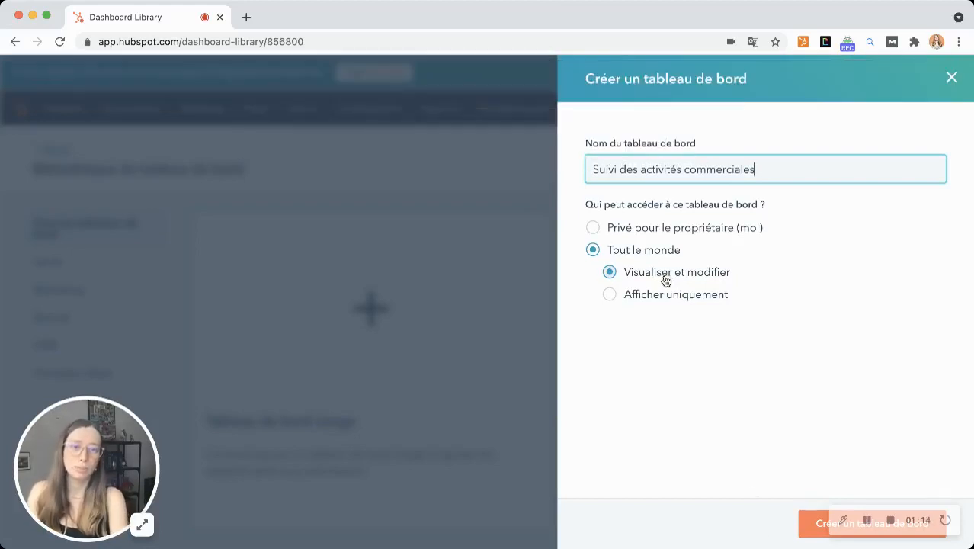
click(812, 531)
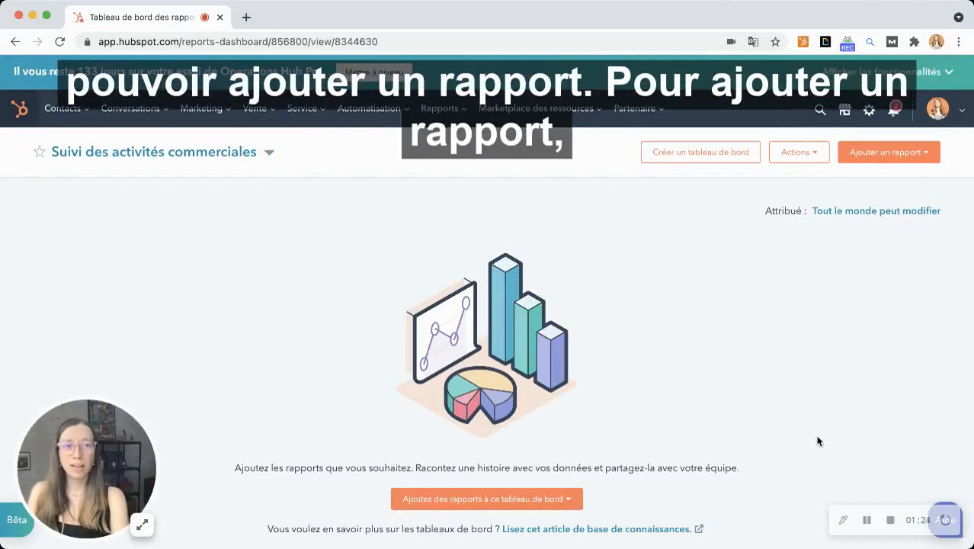
Step: Search the analytics report library for "nombre total de transactions conclues / objectif" to add a report to the dashboard
click(874, 156)
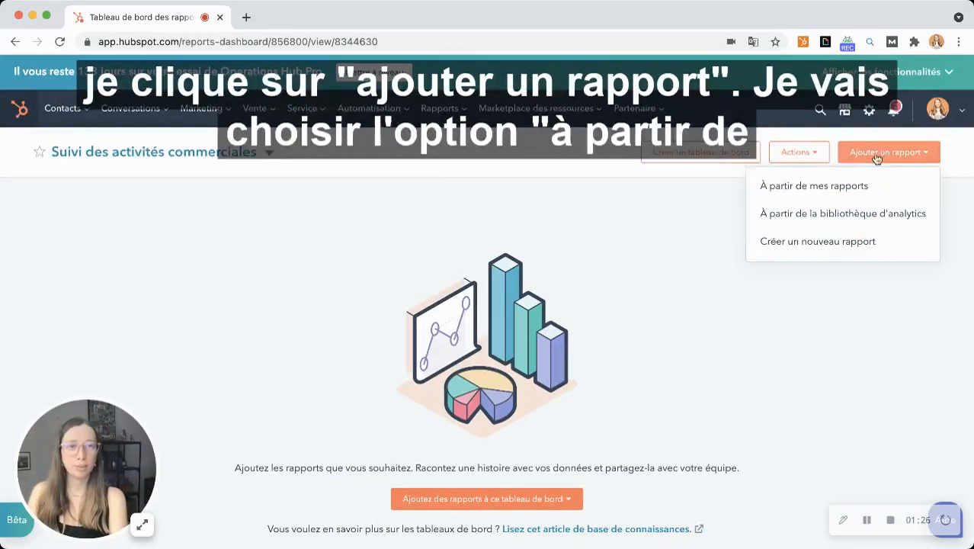
click(801, 218)
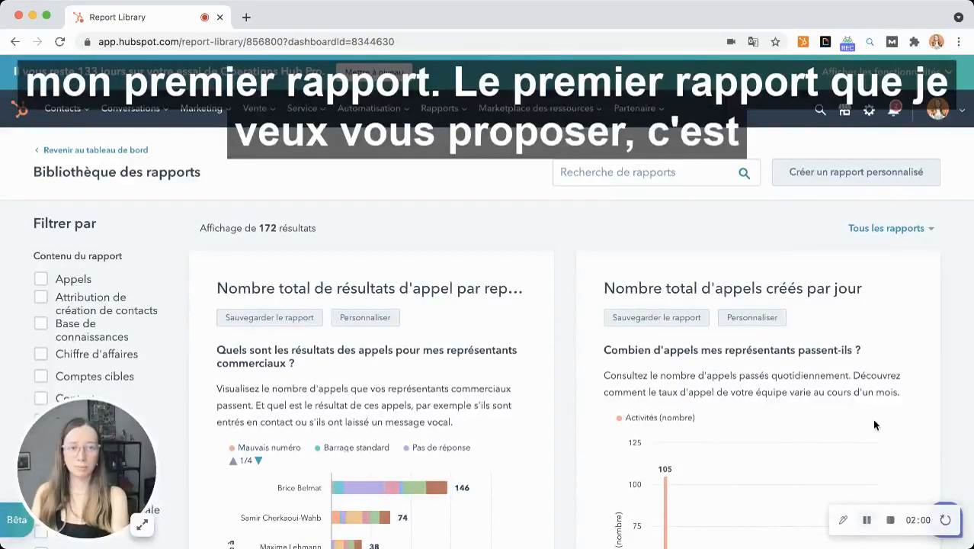
click(650, 174)
text(nombre total de transactions conclues / objectif)
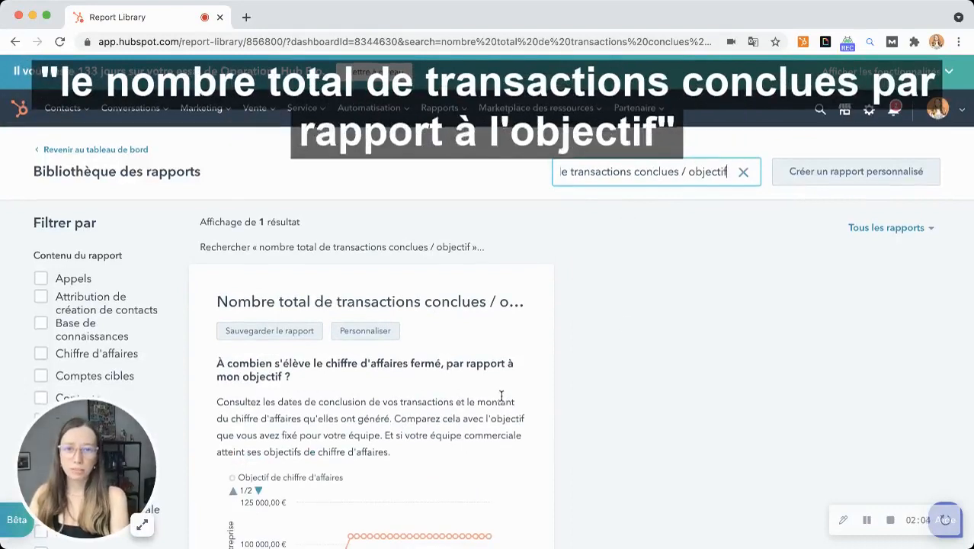
Step: Save the report "Nombre total de transactions conclues / objectif" to the "Suivi des activités commerciales" dashboard and view it there
scroll(501, 397, down, 2)
scroll(501, 397, down, 1)
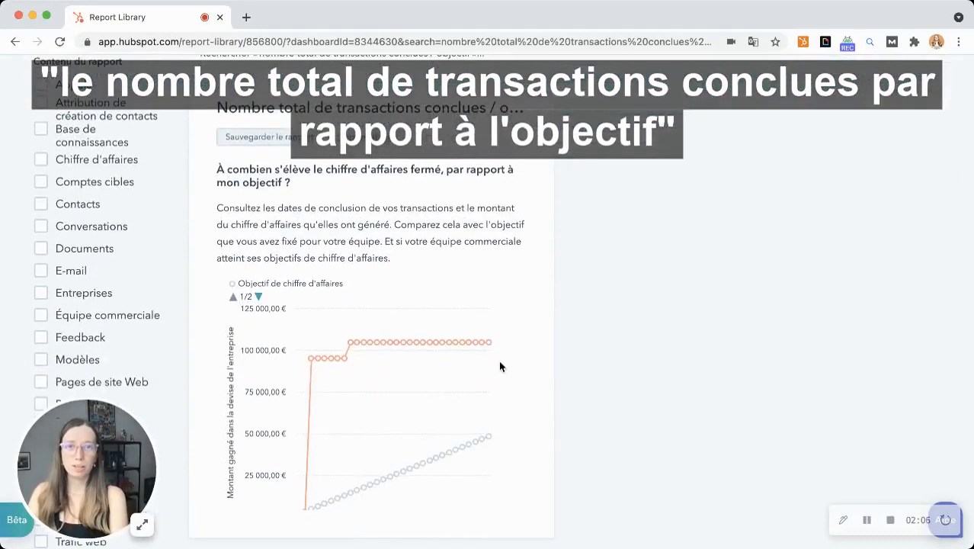
click(248, 156)
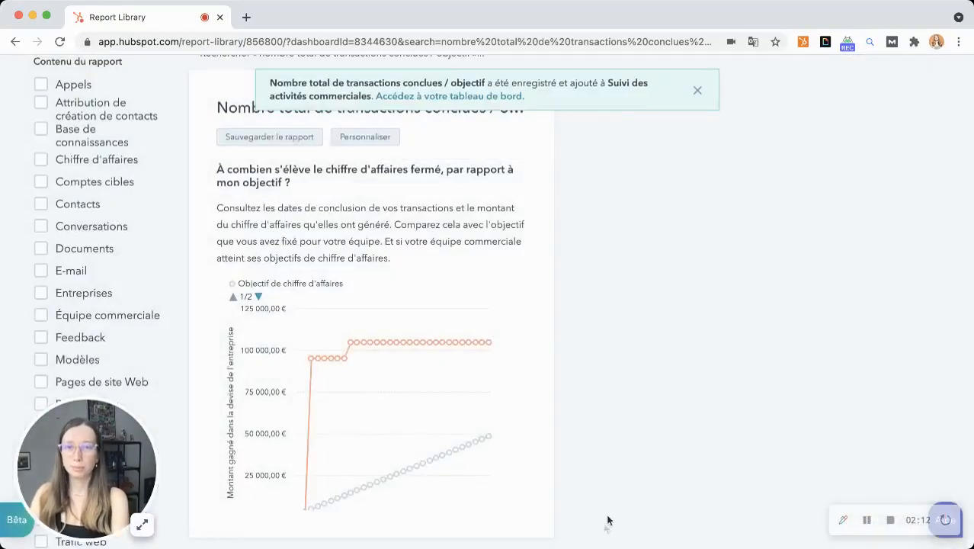
click(450, 96)
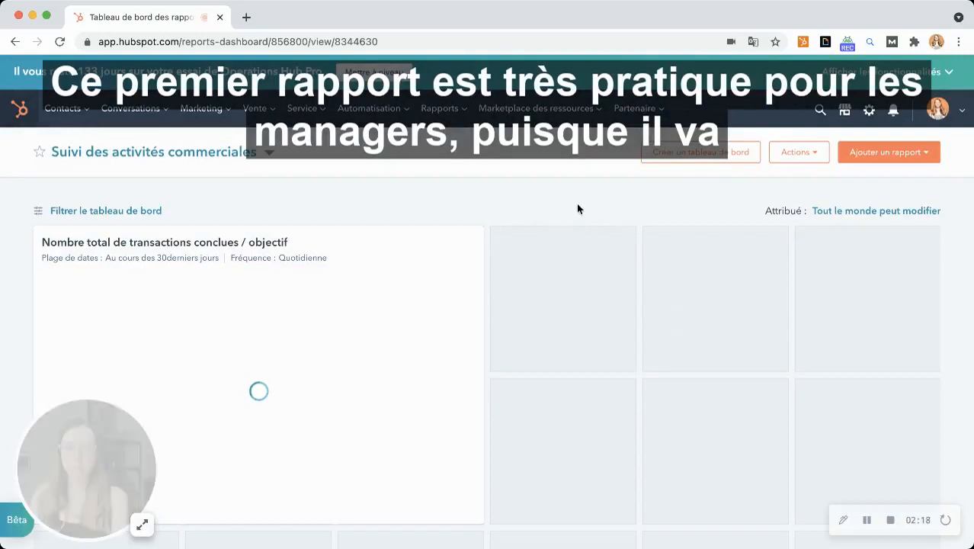
scroll(578, 201, down, 1)
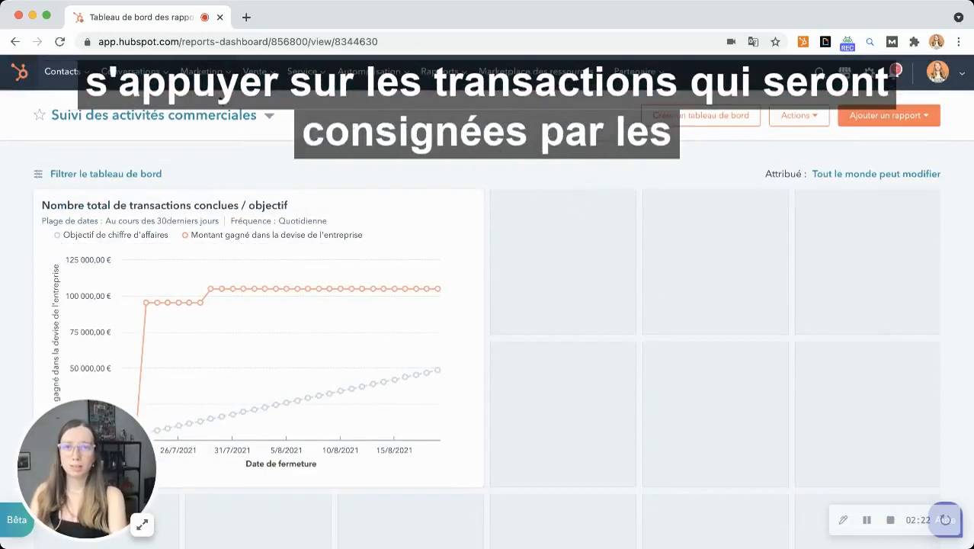
mouse_move(260, 76)
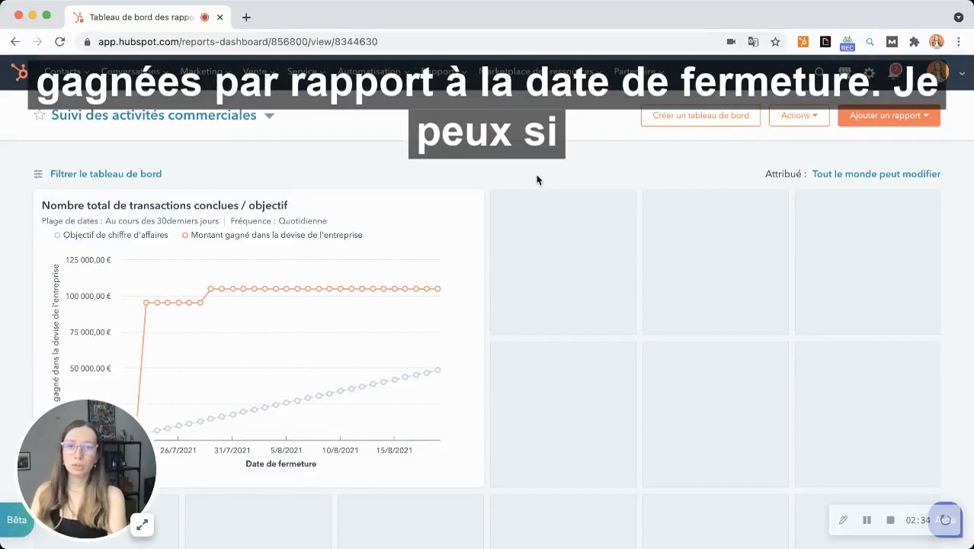
mouse_move(326, 321)
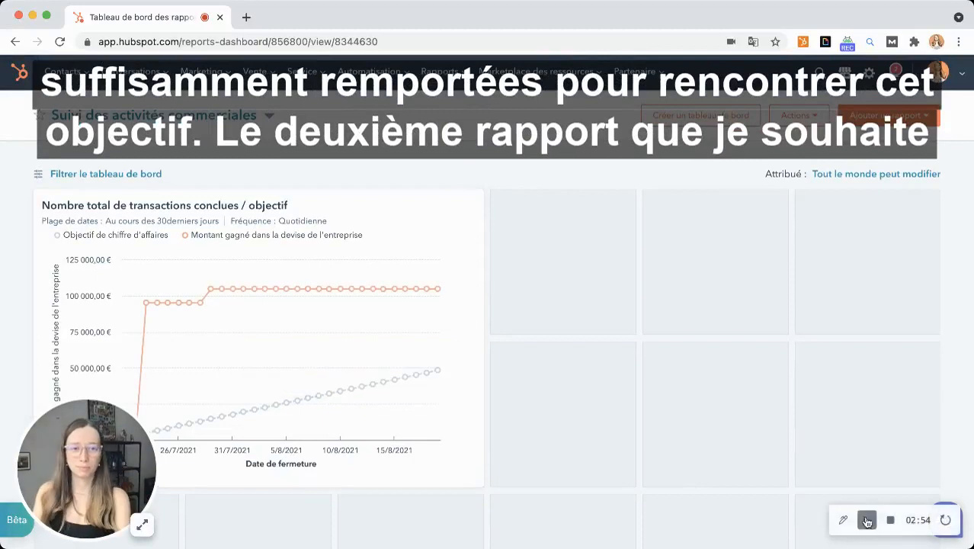
Step: Search the analytics report library for "classement" to find the ranking of activities by representative
click(882, 117)
click(842, 178)
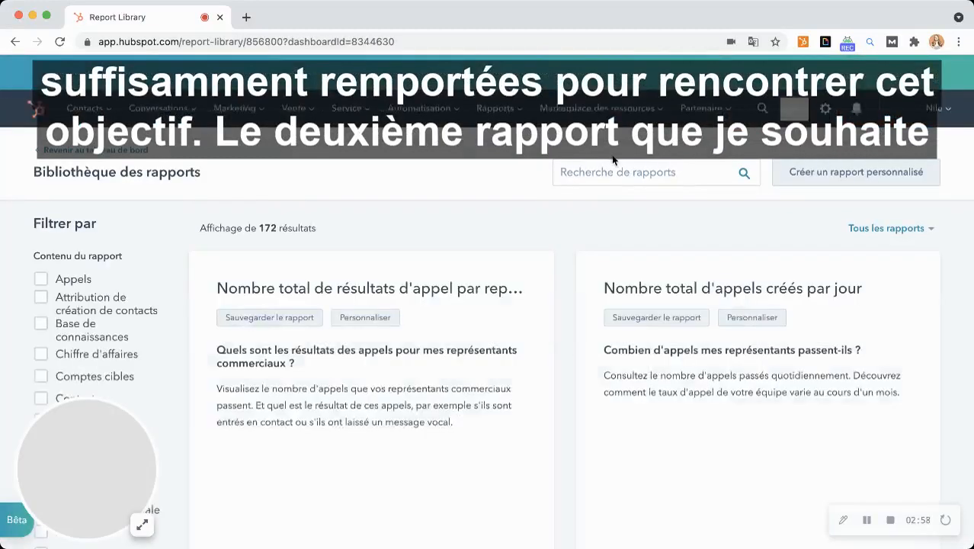
click(616, 173)
text(classement des activités par un représentant avec répartition des types)
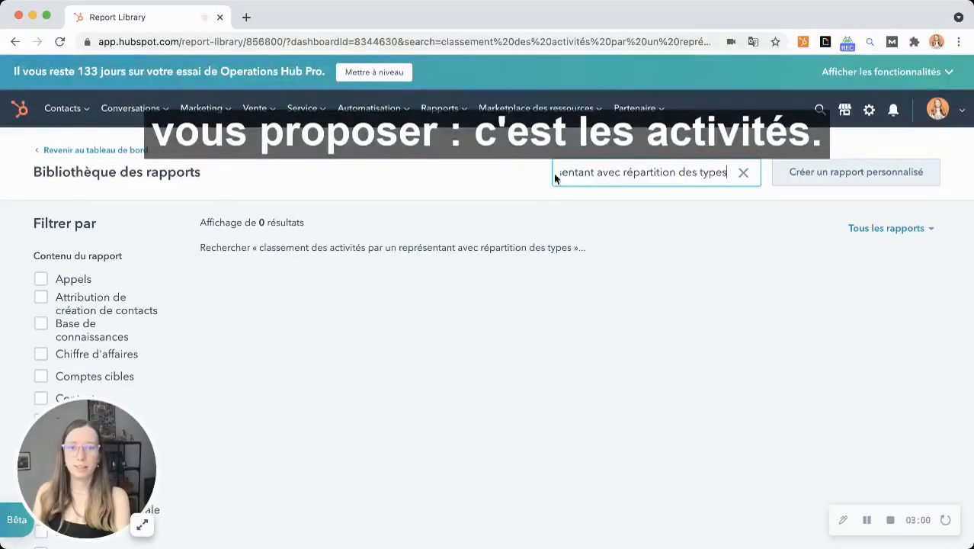
click(744, 173)
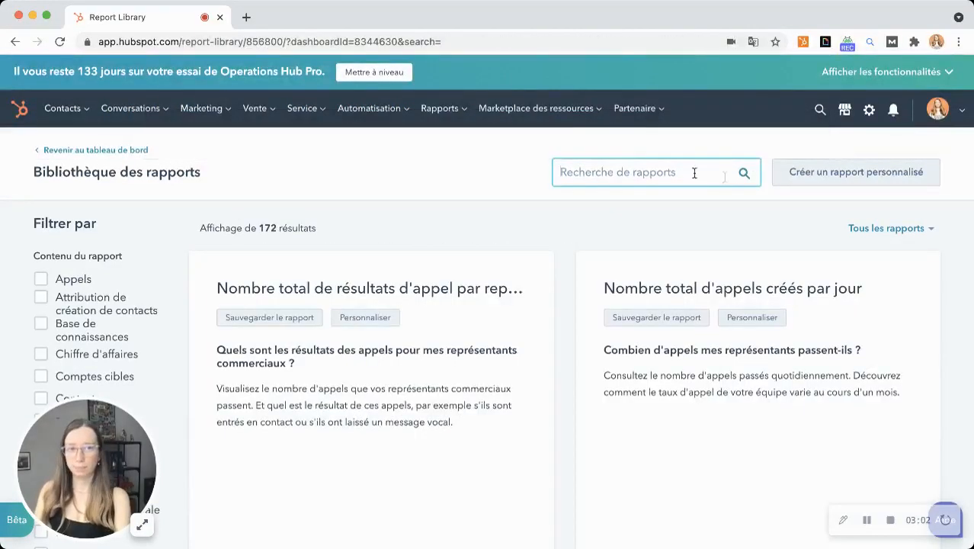
text(classement des activités par un représentant avec répartition des types)
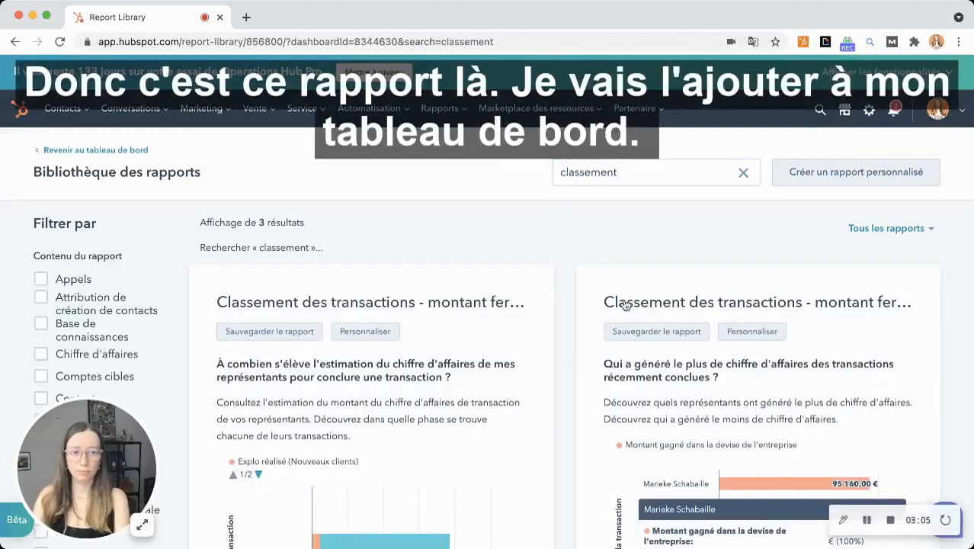
Step: Save the report "Classement des activités par un représentant avec répartition des types" to the "Suivi des activités commerciales" dashboard and open it
scroll(586, 241, down, 10)
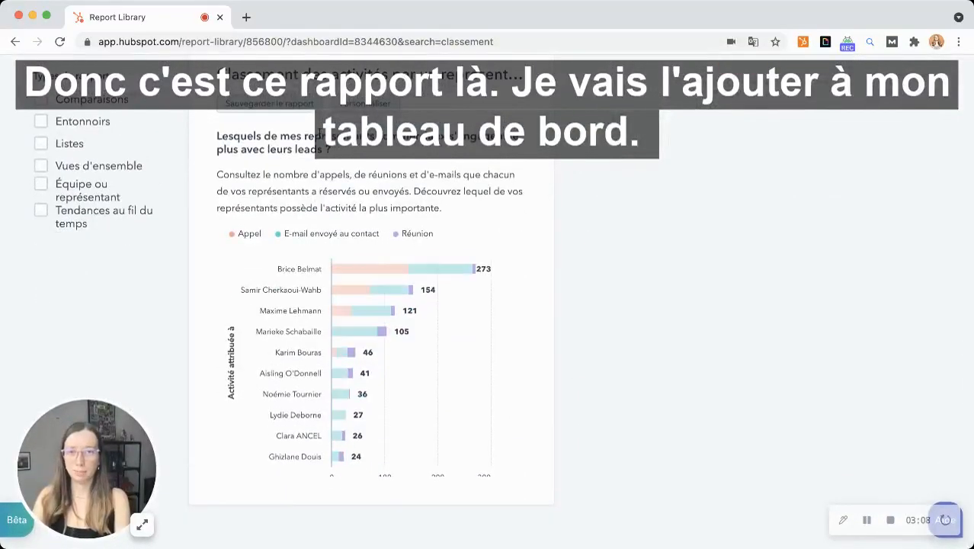
click(261, 125)
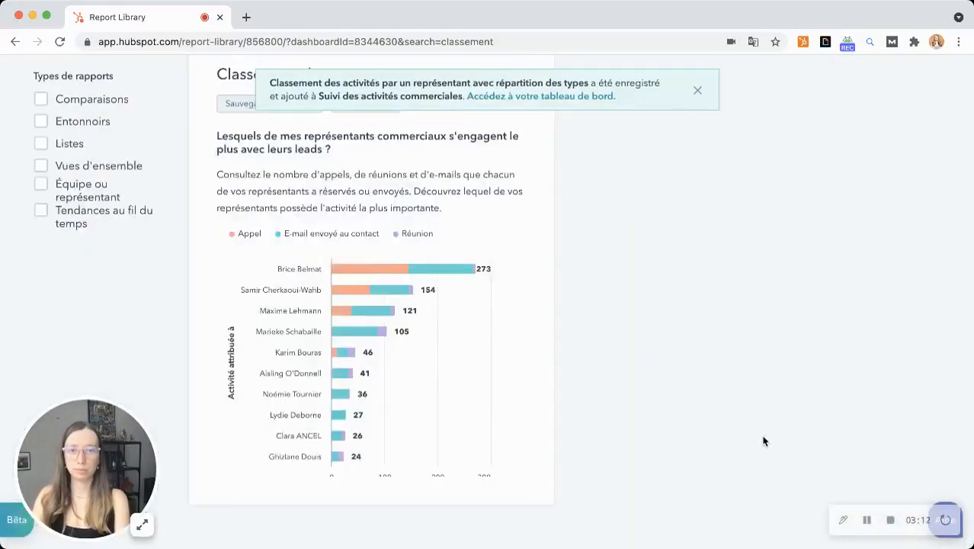
click(549, 99)
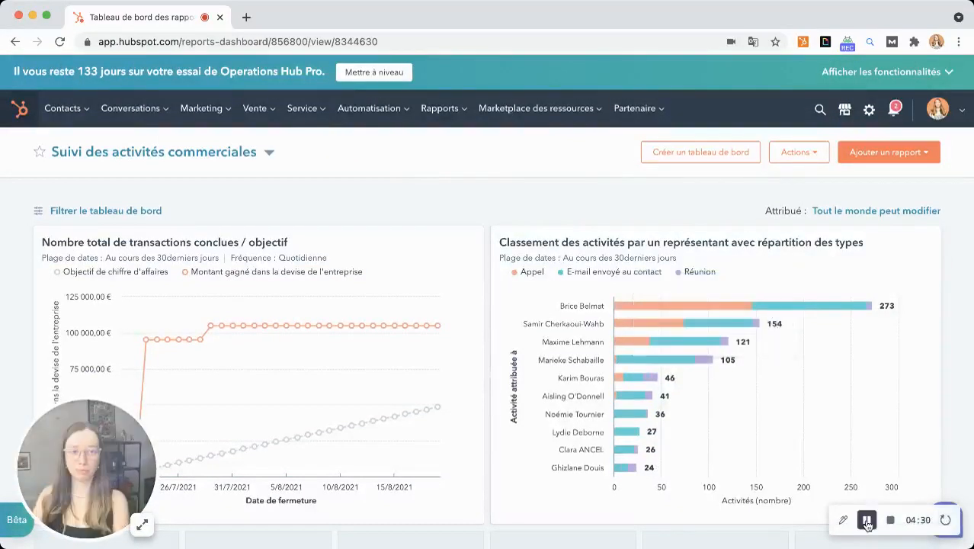
Step: Search the analytics report library for "nombre total de transactions par phase" to add another report to the dashboard
click(899, 153)
click(822, 212)
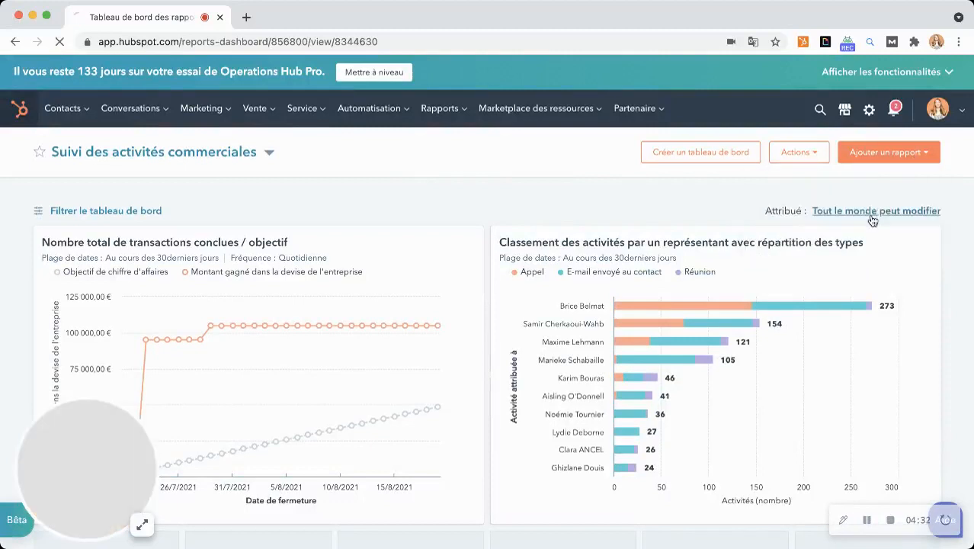
click(610, 172)
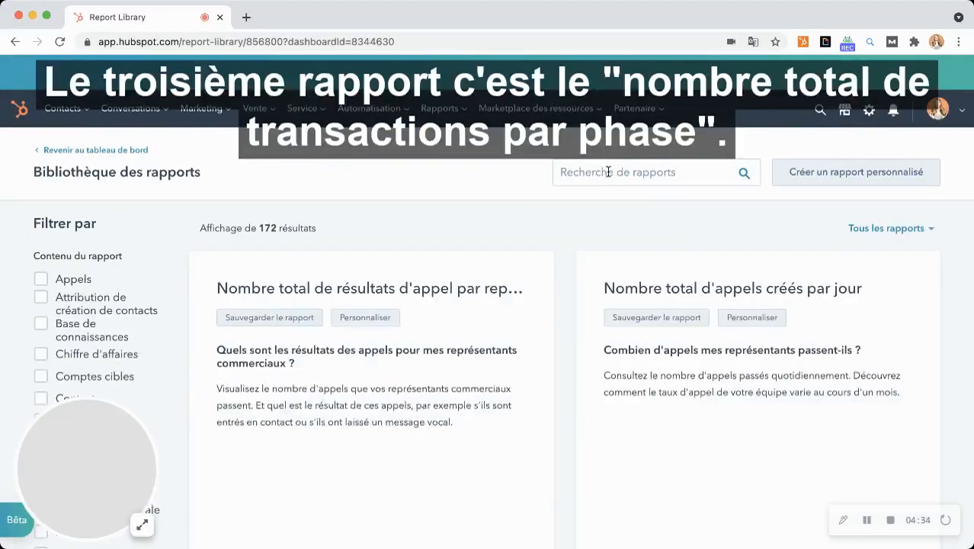
text(nombre total de transactions par phase)
Step: Save the report "Nombre total de transactions par phase" to the "Suivi des activités commerciales" dashboard and view it there
scroll(286, 222, down, 3)
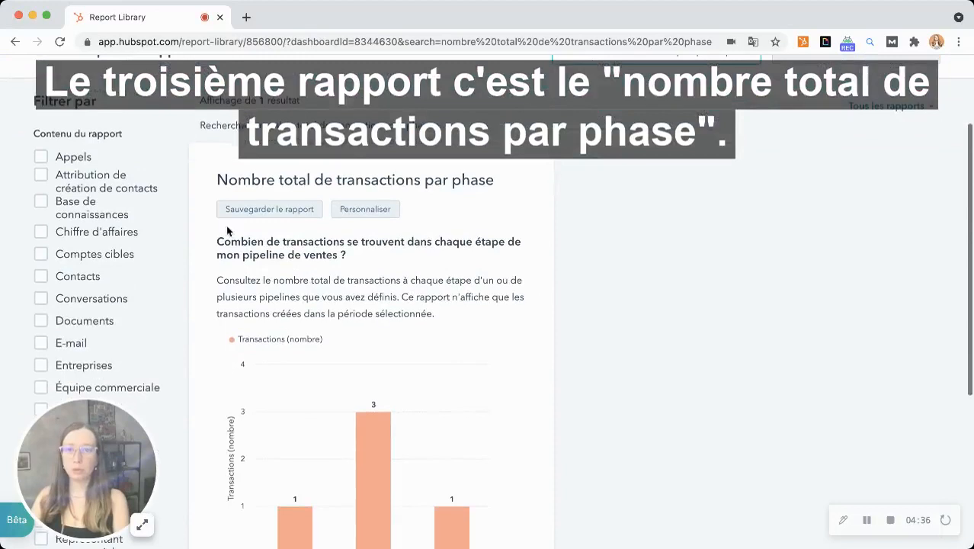
click(269, 209)
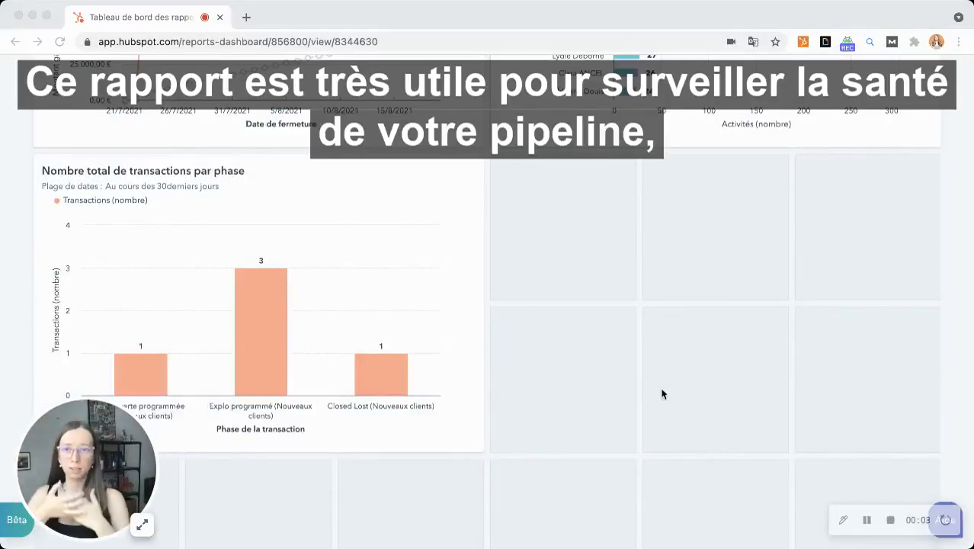
scroll(661, 393, down, 2)
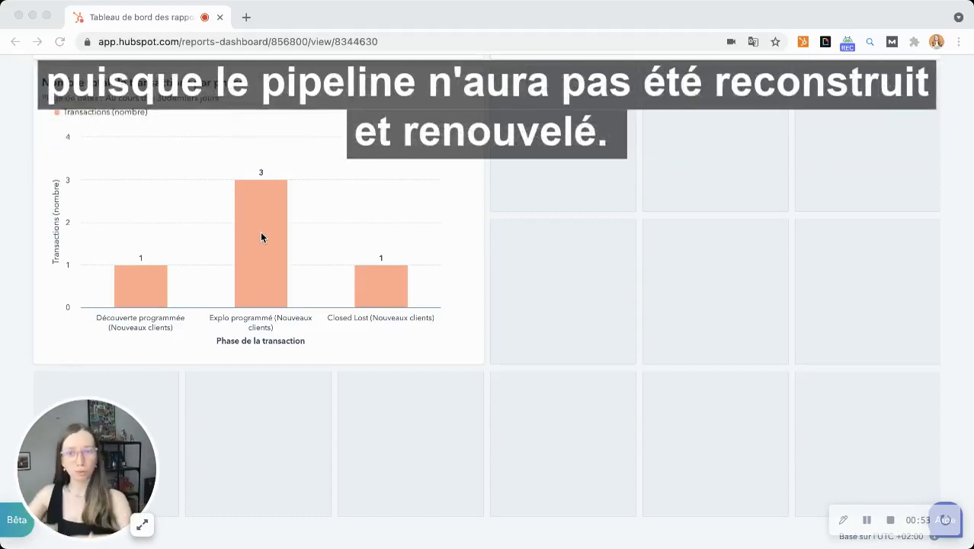
click(867, 520)
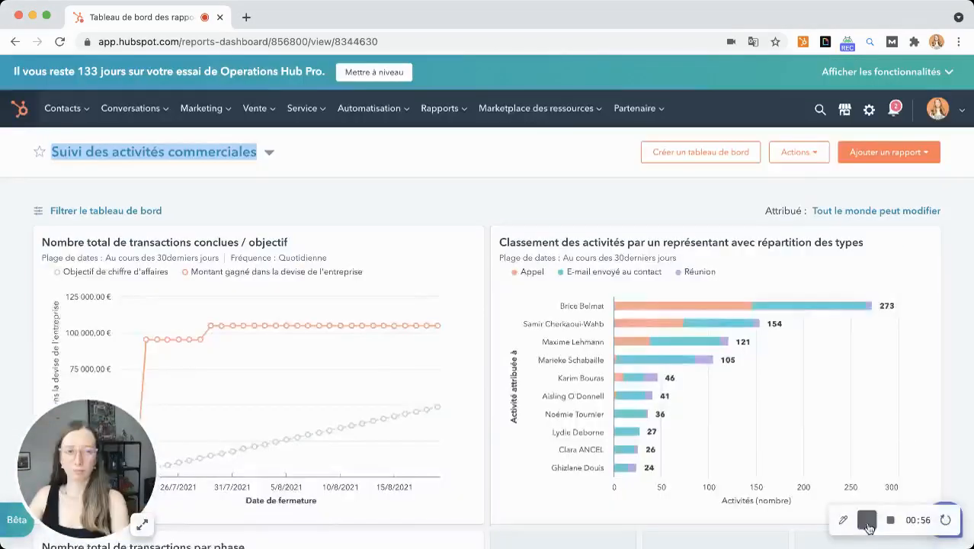
Step: Search the analytics library for "estimation du" and save "Estimation du chiffre d'affaires de transaction par propriétaire avec répartition des phases" to the current dashboard
click(890, 152)
click(890, 214)
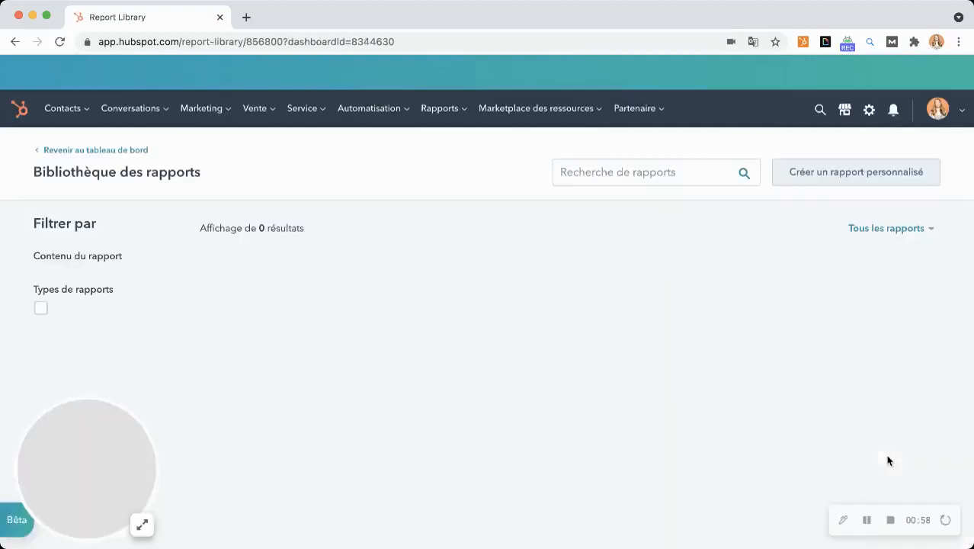
click(867, 520)
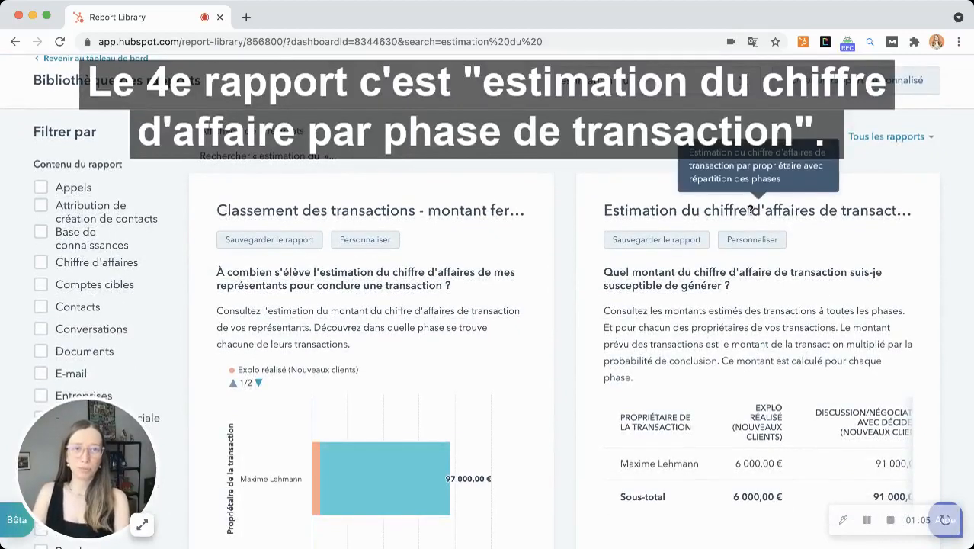
click(657, 240)
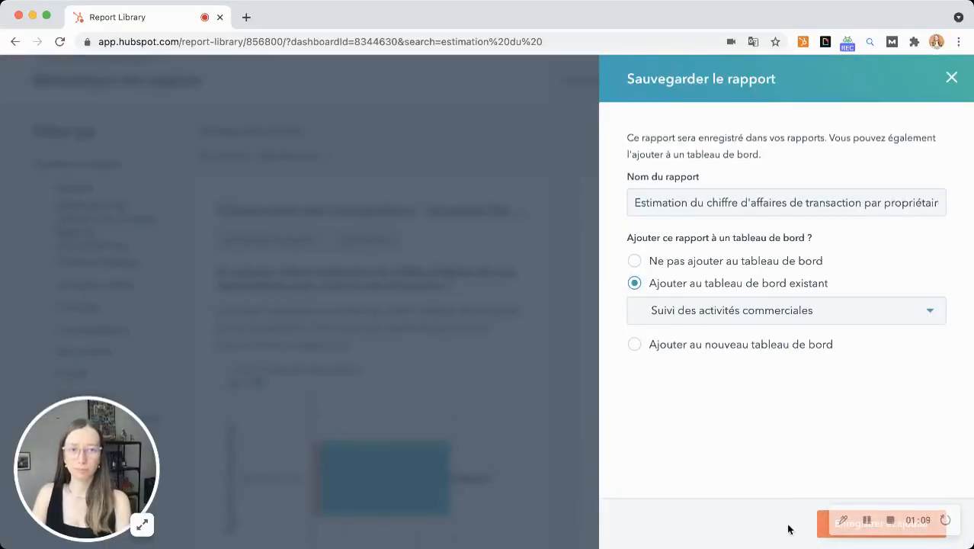
click(824, 525)
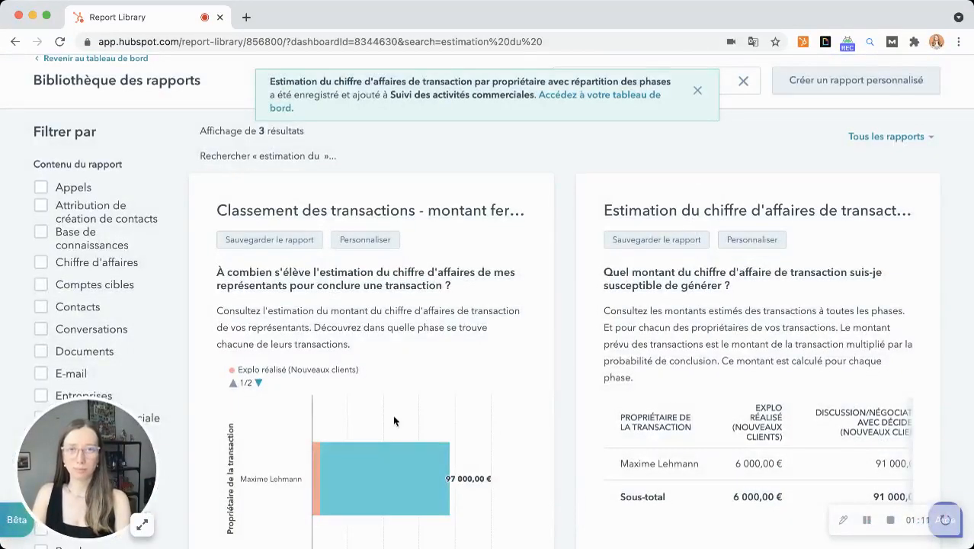
Step: Open the dashboard, move the "Estimation du chiffre d'affaires" report above "Nombre total de transactions par phase" and widen it to the full dashboard width
click(572, 96)
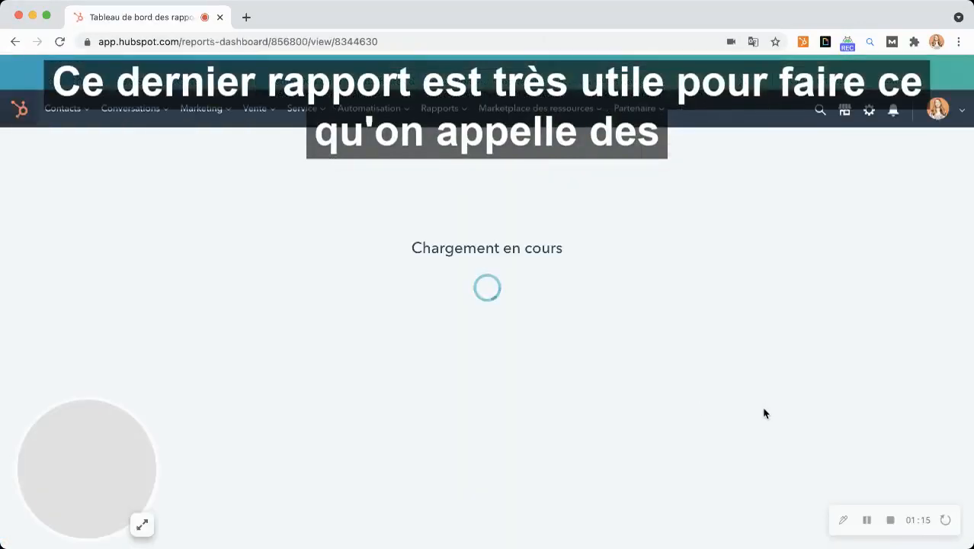
scroll(757, 401, down, 6)
drag(733, 294, 272, 328)
drag(469, 305, 935, 291)
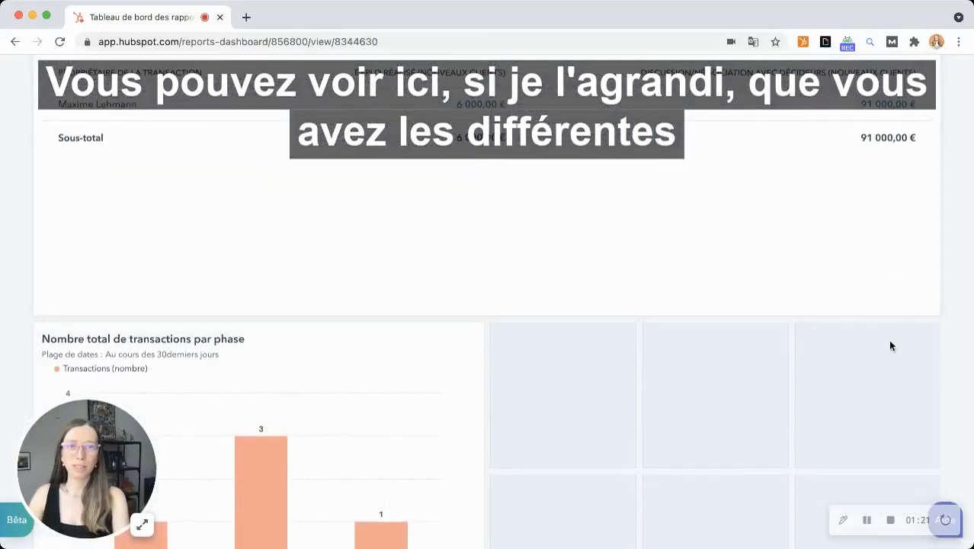
scroll(444, 398, up, 4)
scroll(452, 383, down, 2)
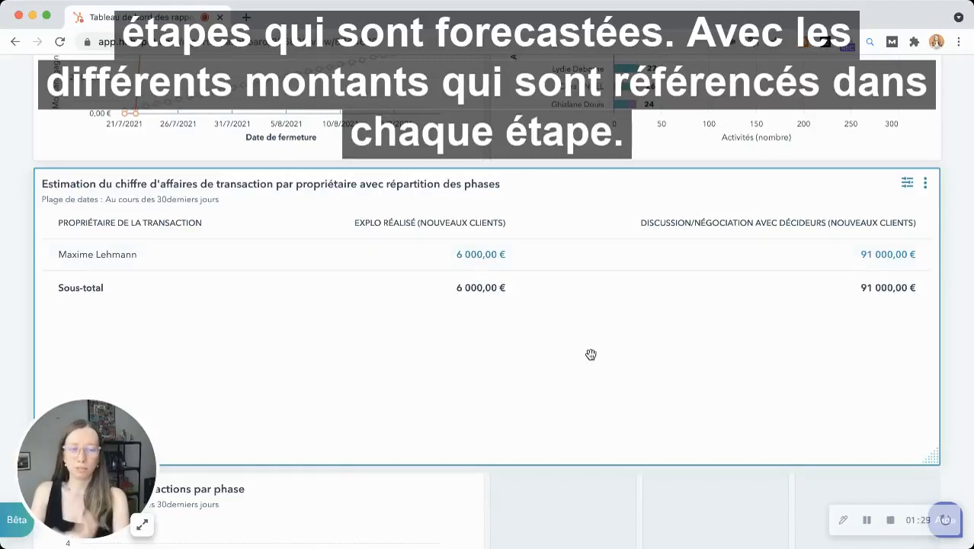
Step: Set the date range of the "Estimation du chiffre d'affaires" report to "Toutes les données", save the filter and review the resulting table
click(907, 183)
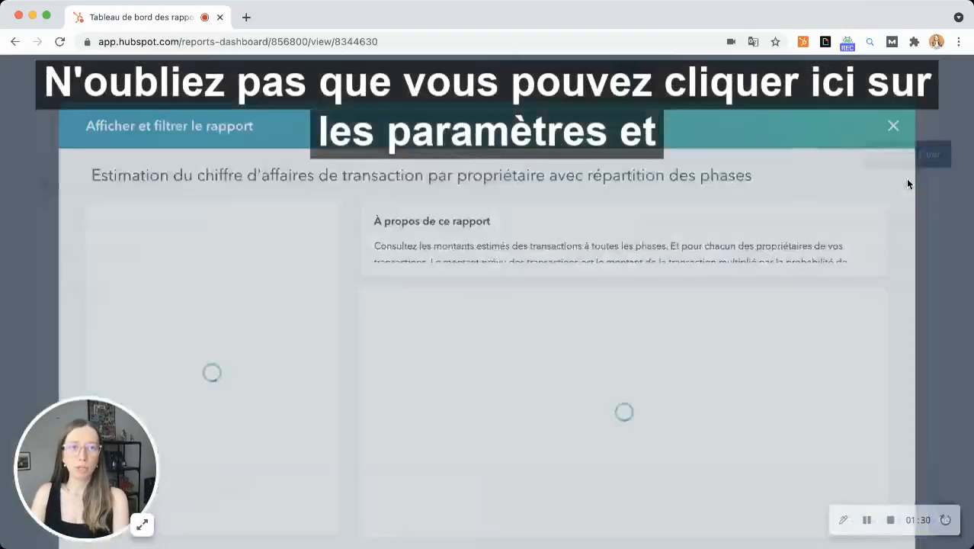
click(894, 125)
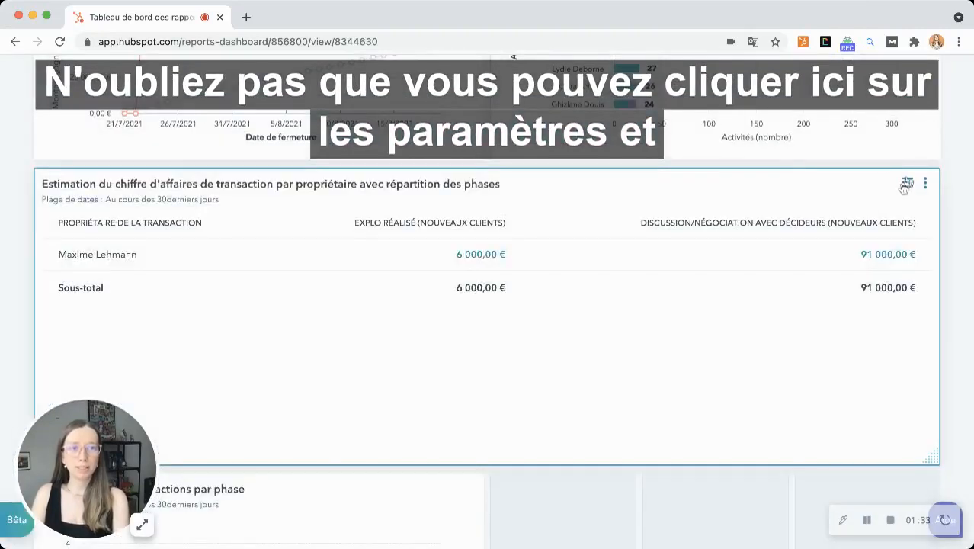
click(906, 185)
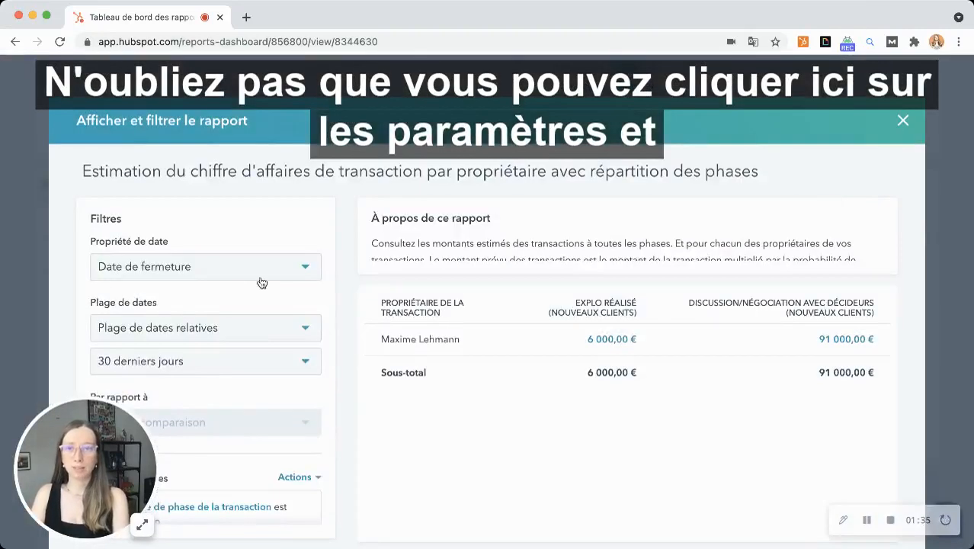
click(179, 329)
click(158, 116)
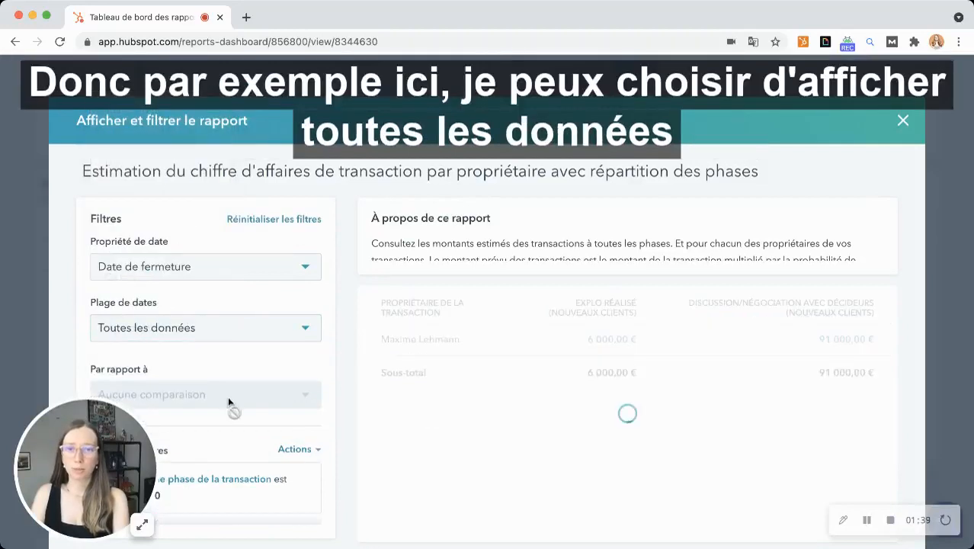
scroll(286, 396, down, 5)
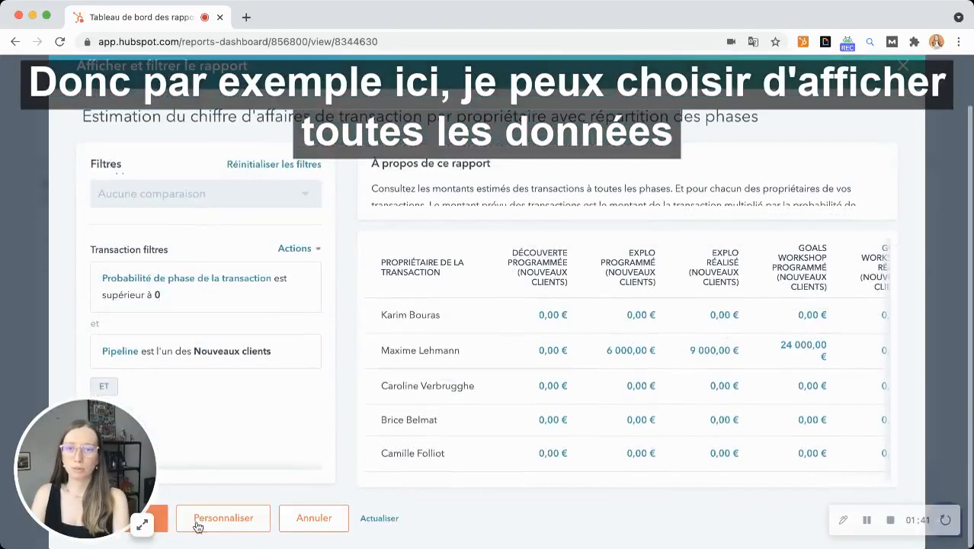
click(159, 518)
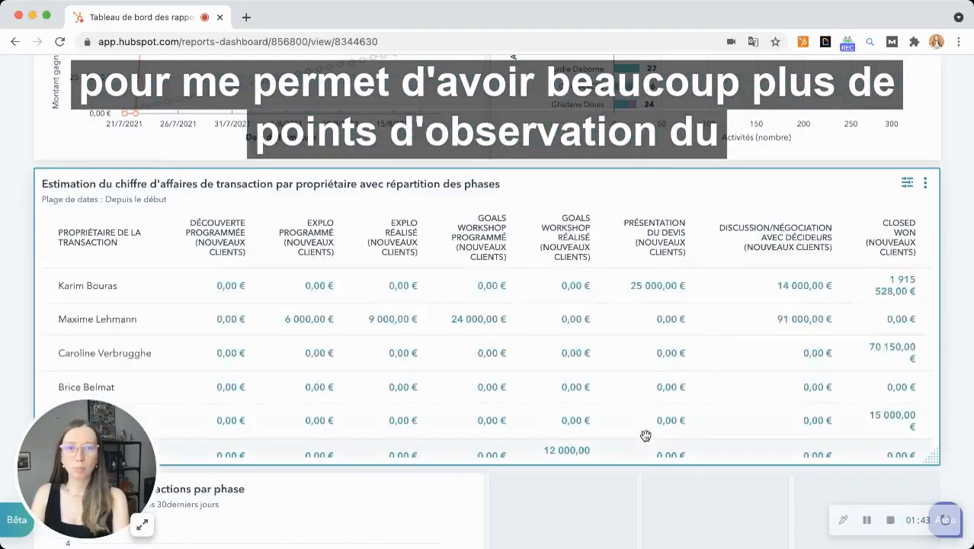
scroll(709, 290, down, 3)
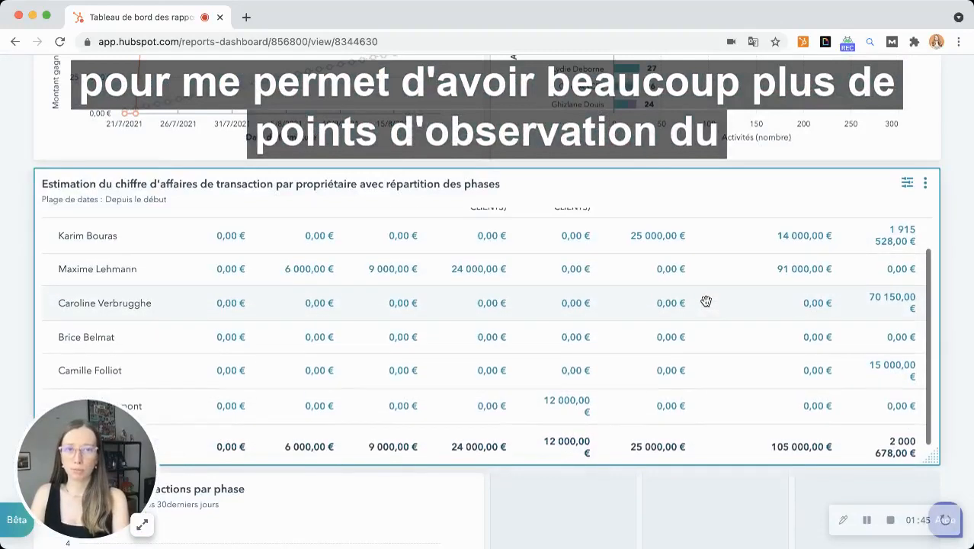
scroll(706, 301, up, 2)
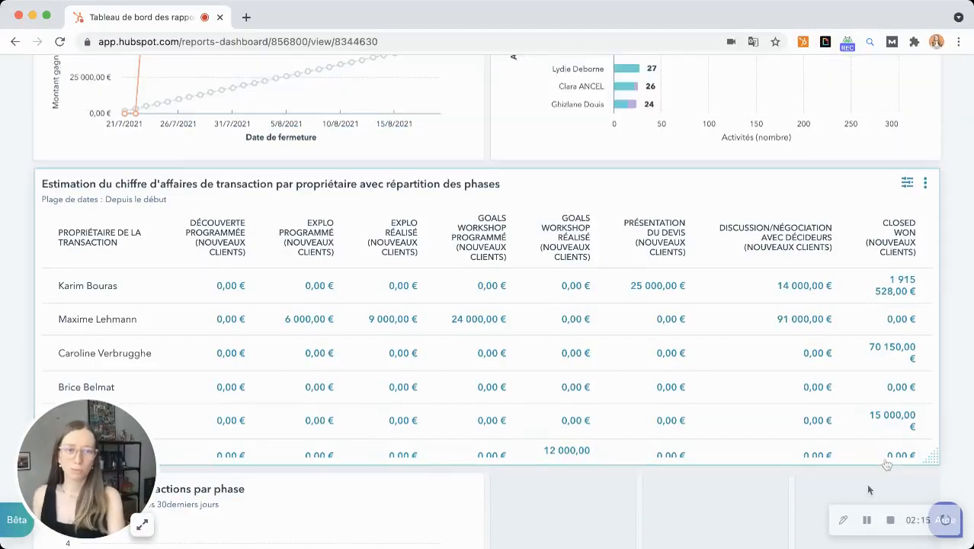
Step: Search the analytics report library for "nombre total de modèles par envois, ouvertures et clics", shortening the search to "modèle"
scroll(864, 521, up, 5)
click(886, 153)
click(877, 213)
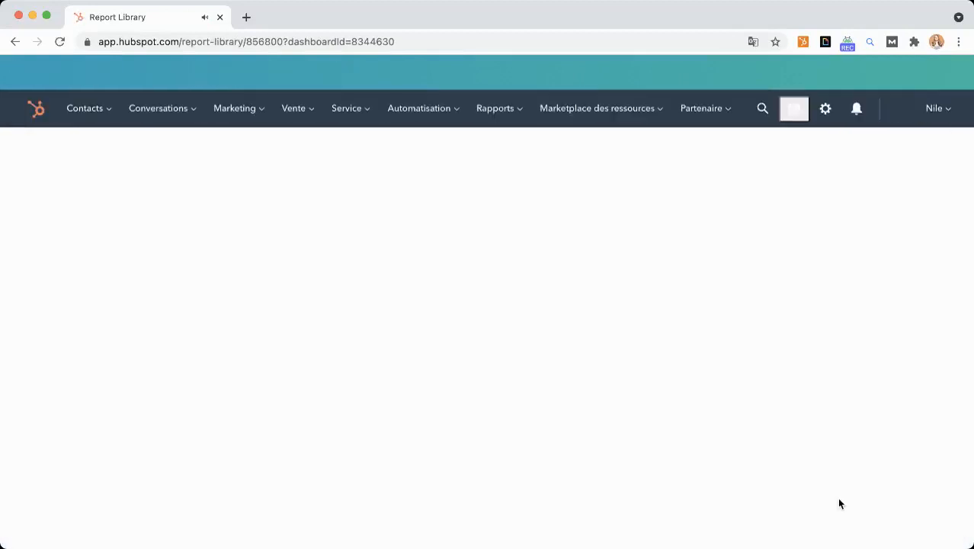
click(638, 173)
text(nombre total de modèles par envois, ouvertures et clics)
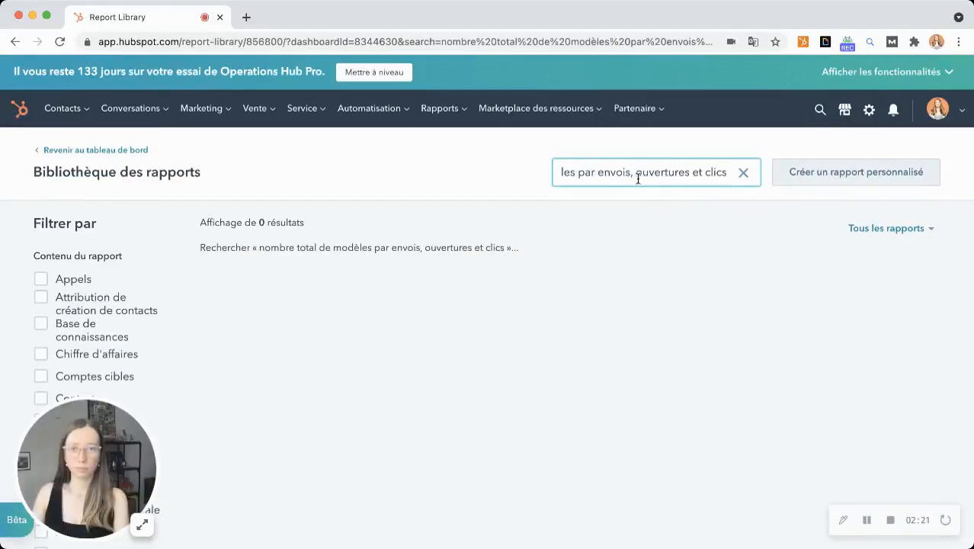
click(868, 521)
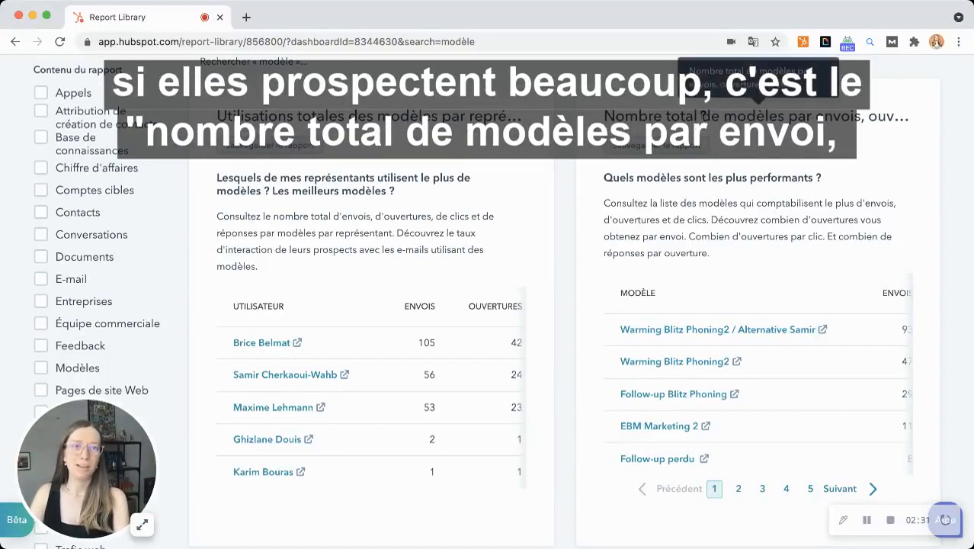
Step: Save the report "Nombre total de modèles par envois, ouvertures et clics" to the "Suivi des activités commerciales" dashboard and open the dashboard
click(695, 145)
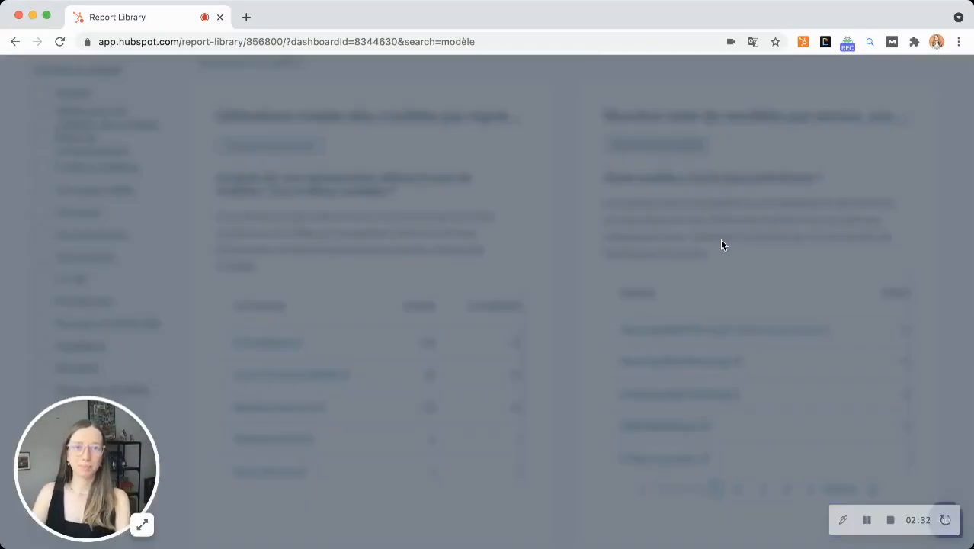
click(831, 524)
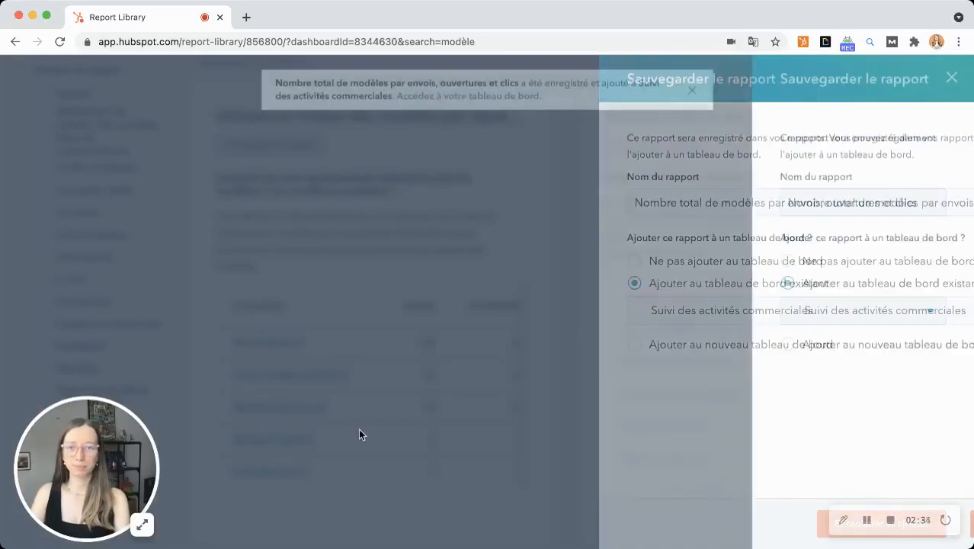
click(517, 97)
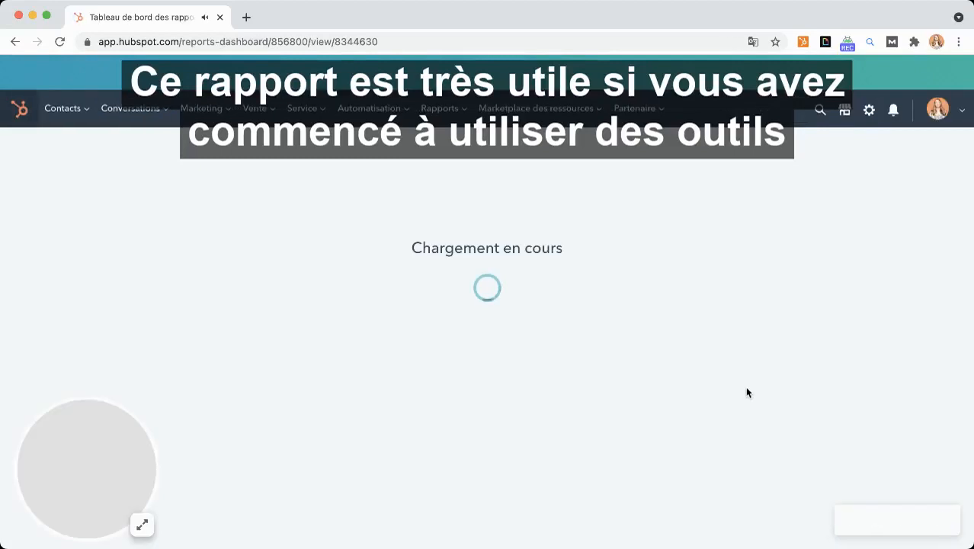
Step: Move the "Nombre total de modèles par envois, ouvertures et clics" report above "Nombre total de transactions par phase" and widen it to full width
scroll(743, 391, down, 10)
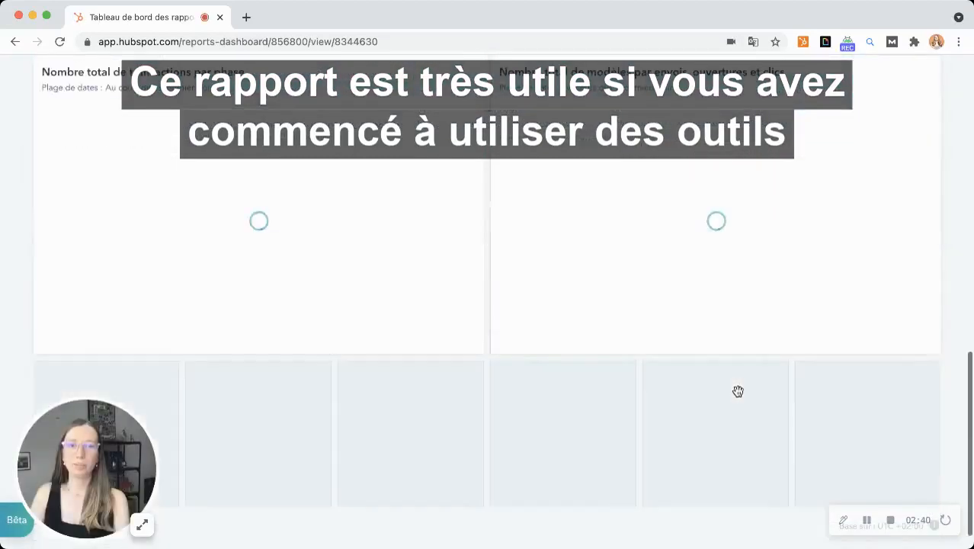
scroll(738, 392, up, 2)
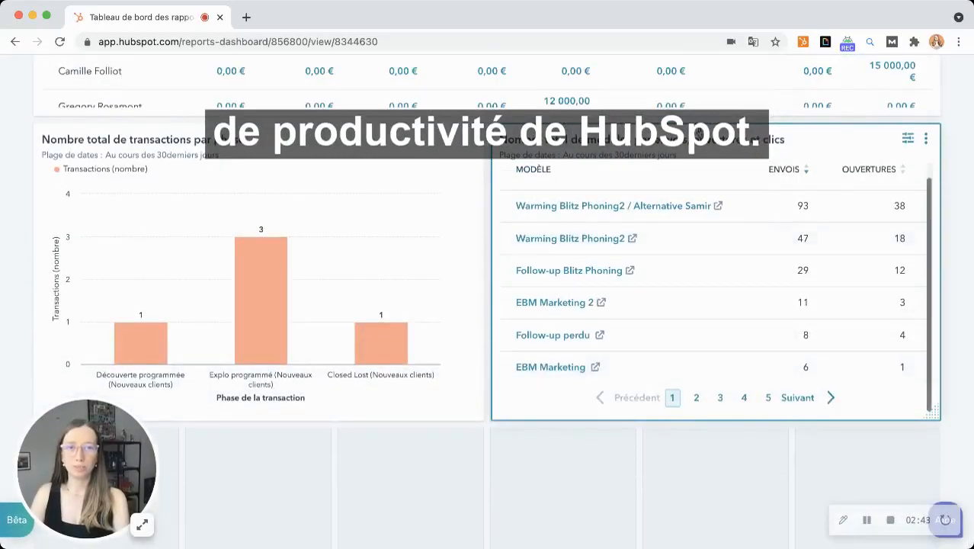
drag(641, 140, 183, 140)
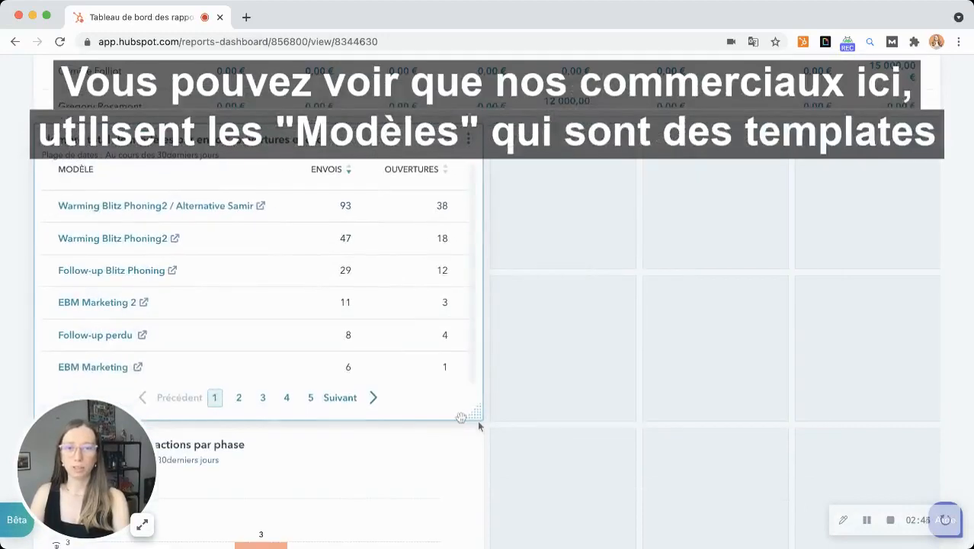
drag(535, 414, 931, 414)
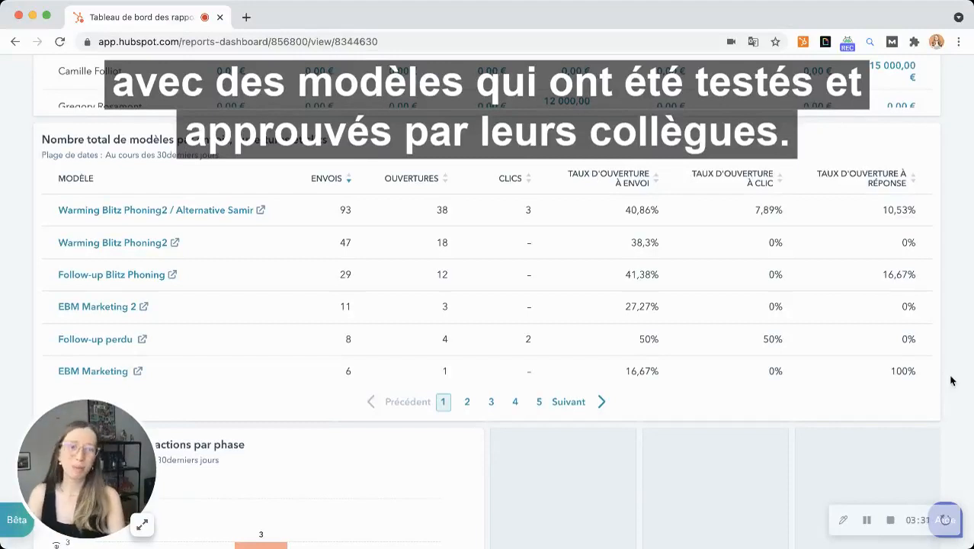
scroll(639, 175, up, 15)
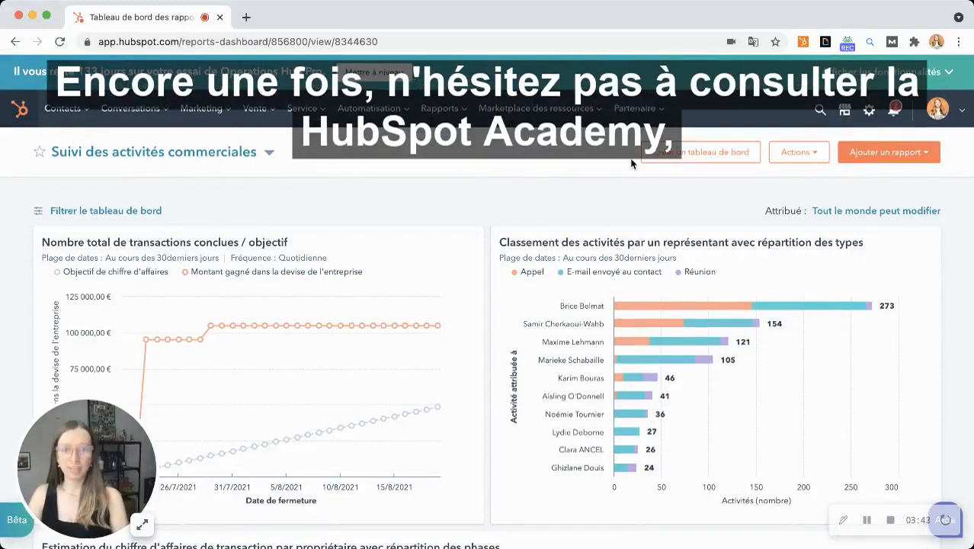
click(938, 108)
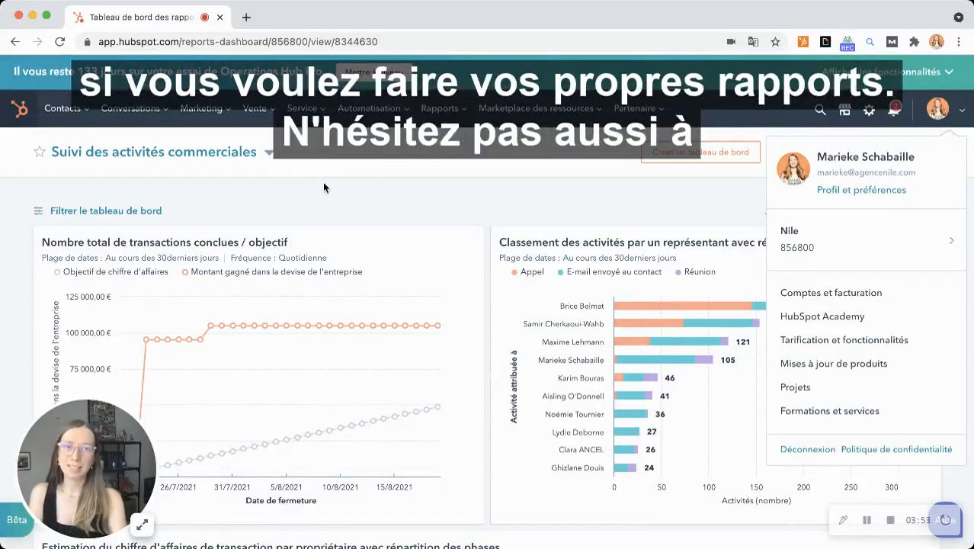
click(594, 220)
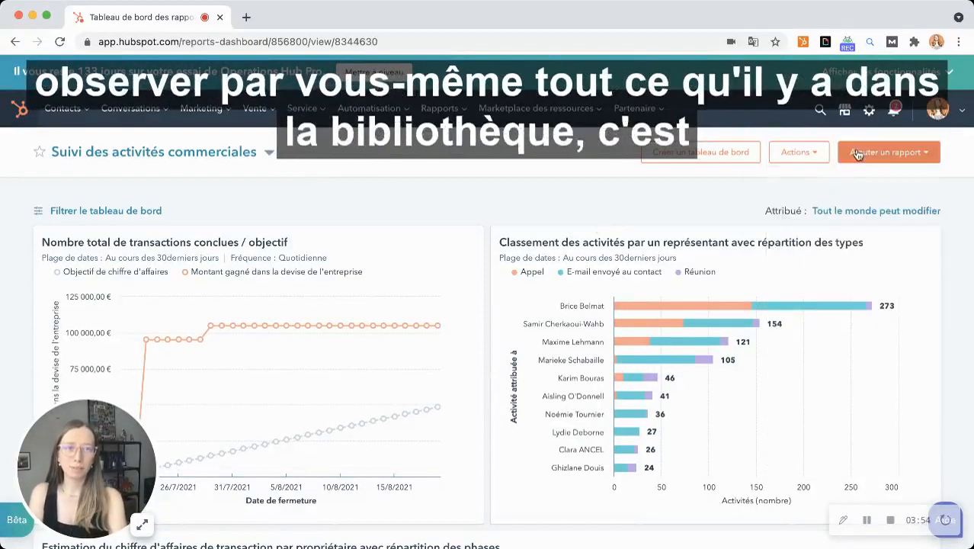
click(880, 152)
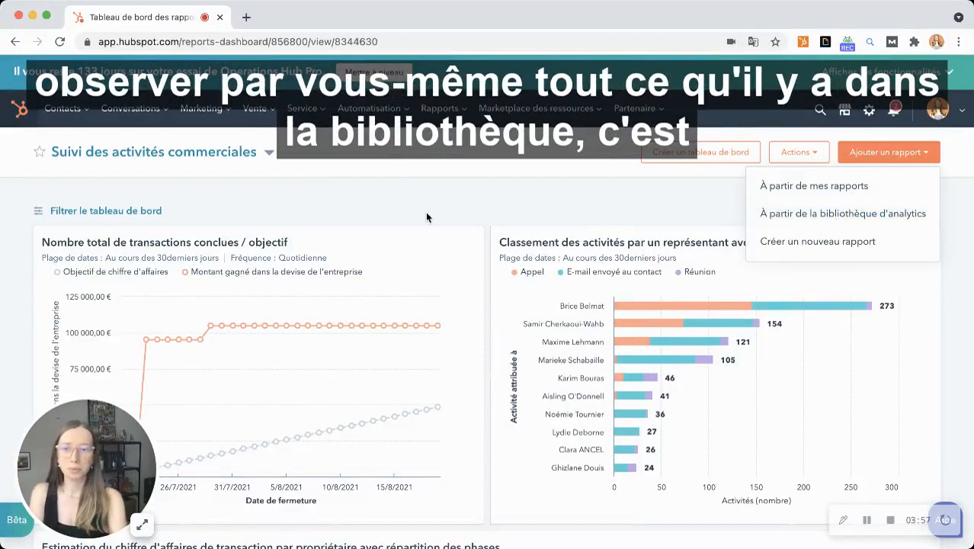